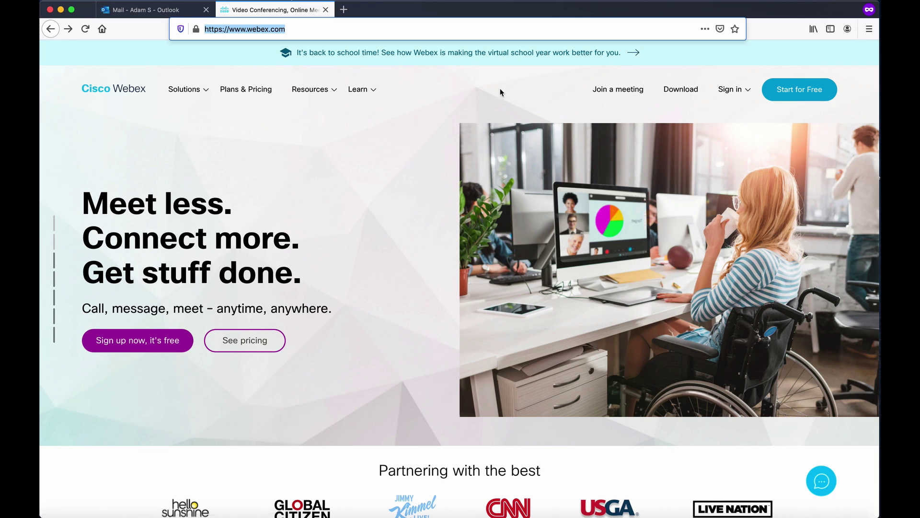
# Step: Open the Webex Plans and Pricing page from the webex.com homepage's See pricing button
pyautogui.click(534, 83)
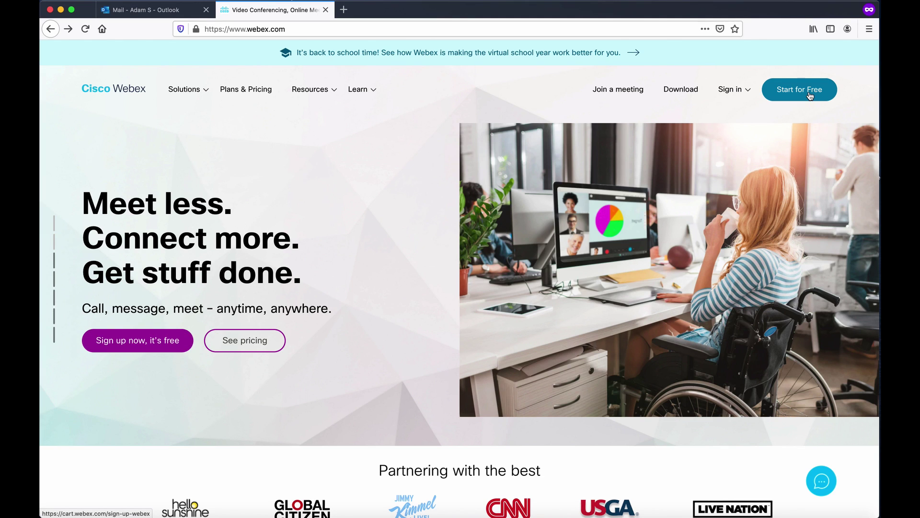
pyautogui.click(252, 343)
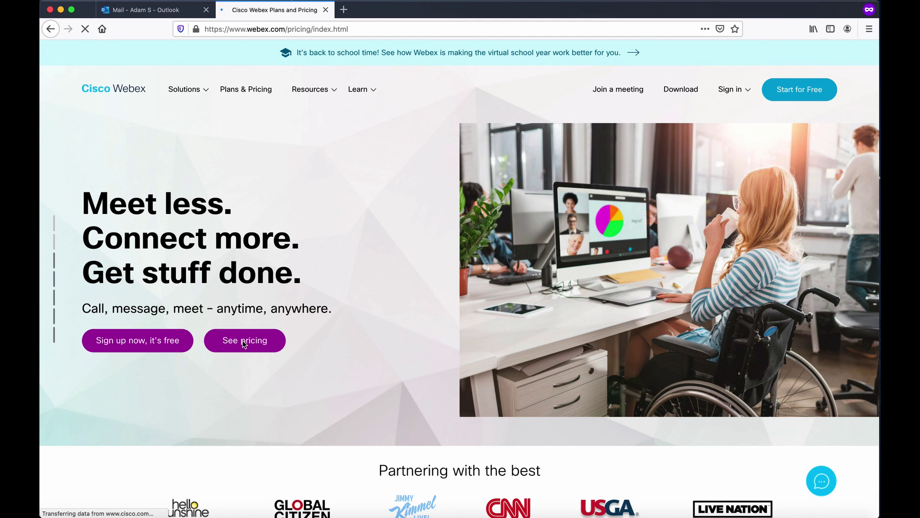
# Step: Review the plan comparison table, noting the Free plan's 50-minute meeting limit, then return to top
pyautogui.scroll(-2, 249, 336)
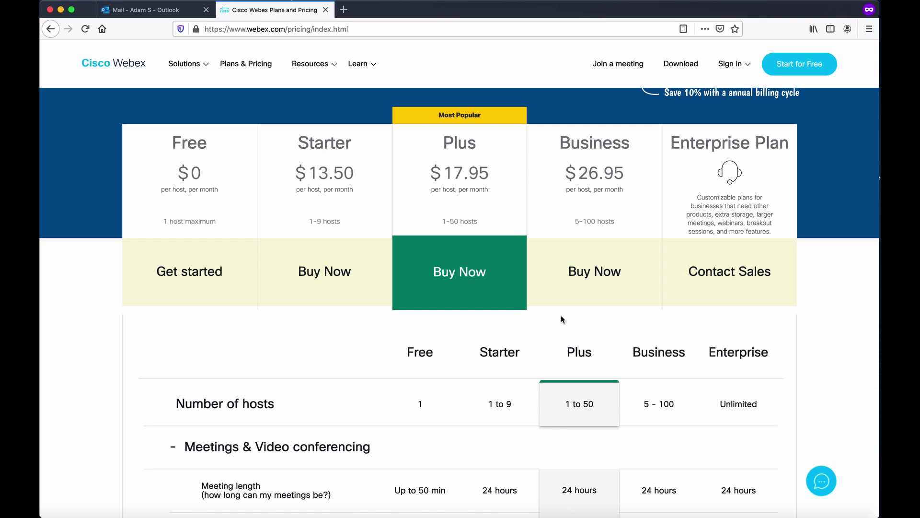
pyautogui.scroll(-5, 561, 317)
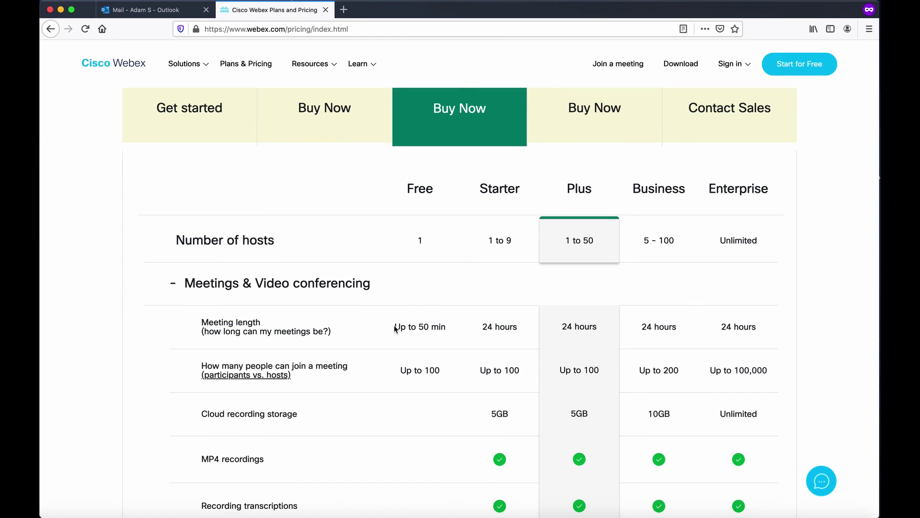
pyautogui.moveTo(399, 326); pyautogui.dragTo(449, 327)
pyautogui.click(450, 327)
pyautogui.scroll(-3, 449, 326)
pyautogui.scroll(-3, 450, 326)
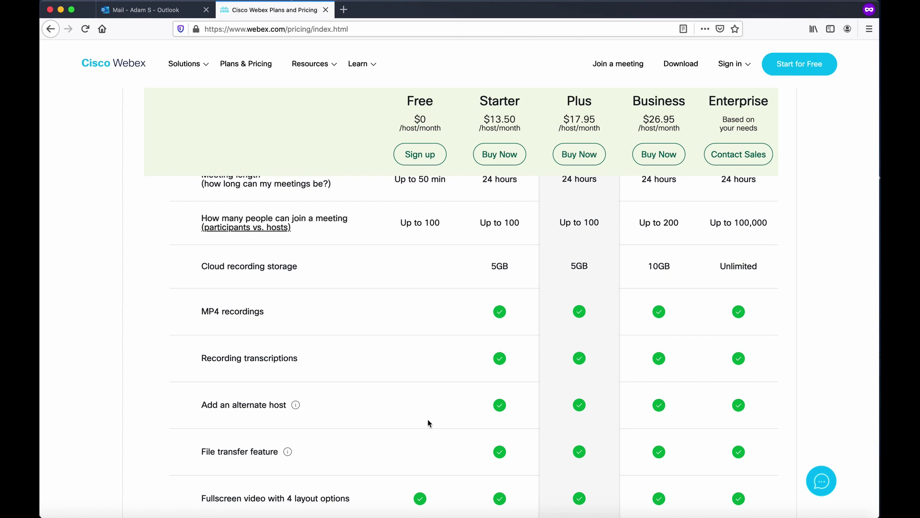
pyautogui.scroll(4, 427, 419)
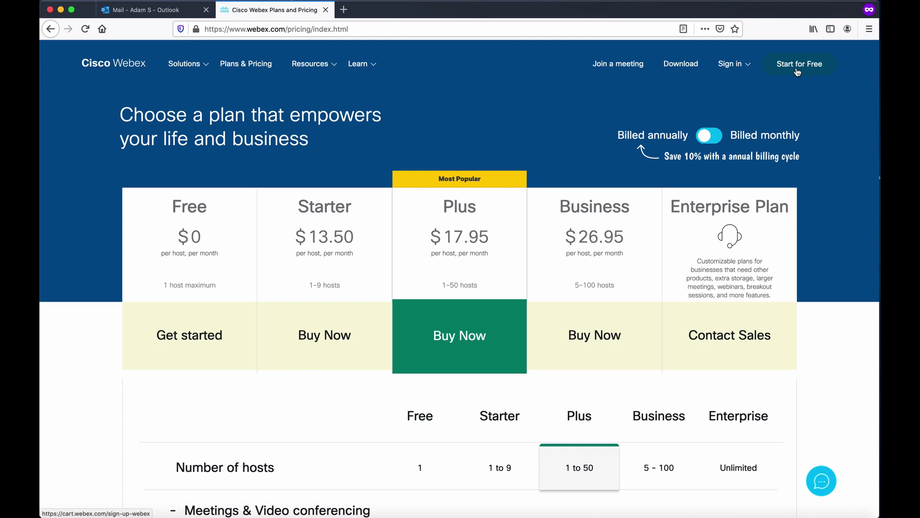
# Step: Start a free-plan sign-up and submit the account's email address
pyautogui.click(798, 72)
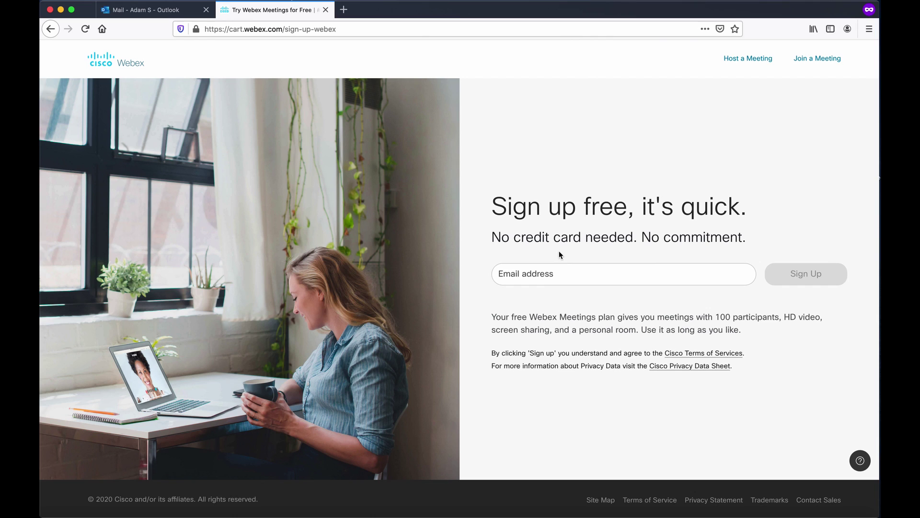
pyautogui.click(556, 274)
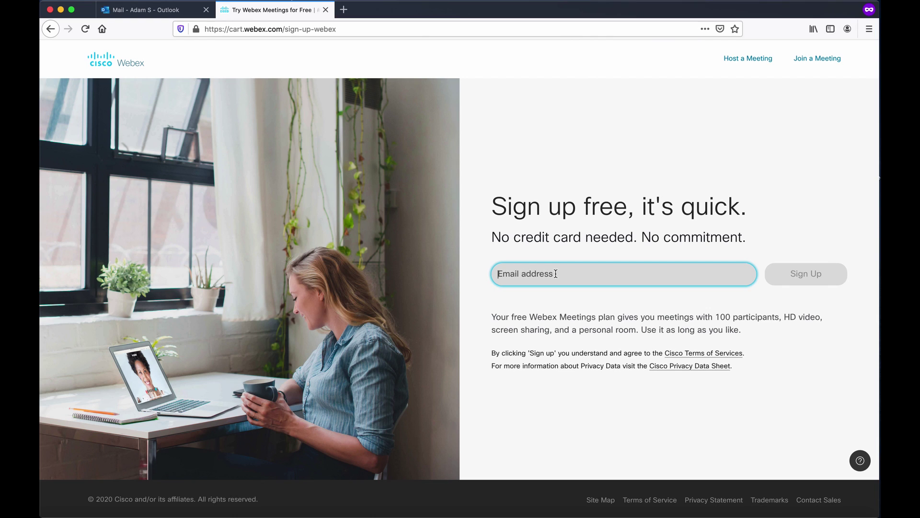
pyautogui.write('demo-')
pyautogui.write('_user@domain.com')
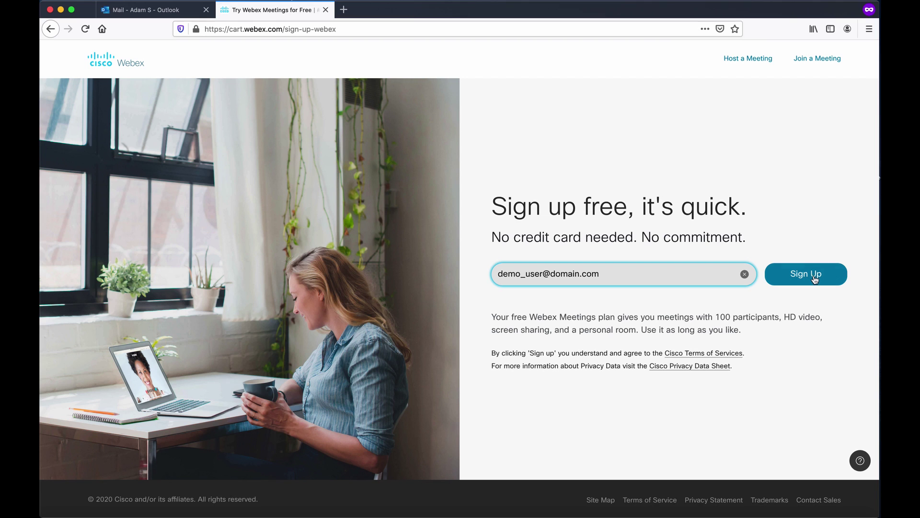
pyautogui.click(815, 279)
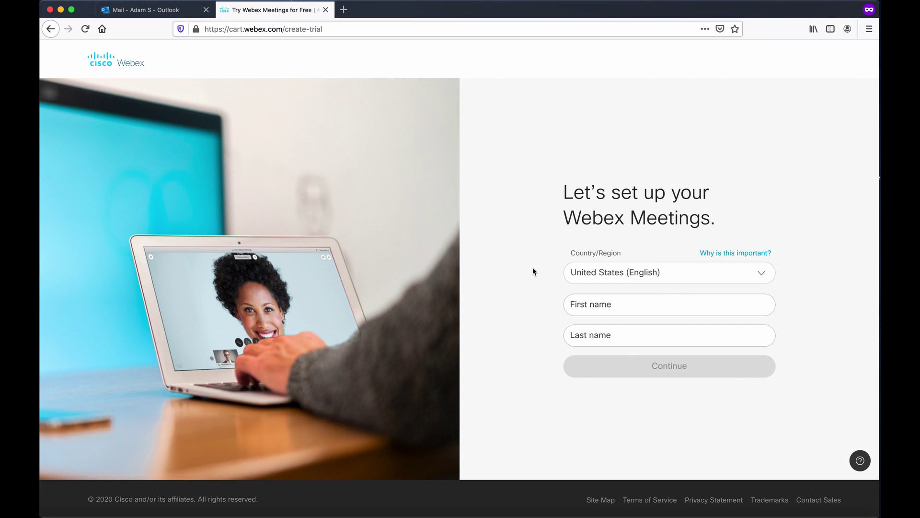
# Step: Fill in the account holder's first and last name and create the free account
pyautogui.click(602, 303)
pyautogui.write('Adam')
pyautogui.press('Tab')
pyautogui.write('S')
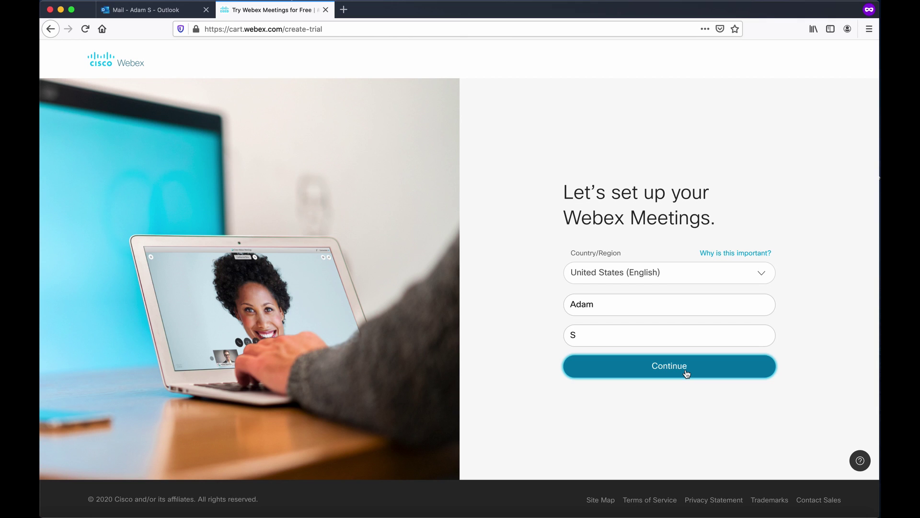
pyautogui.click(686, 373)
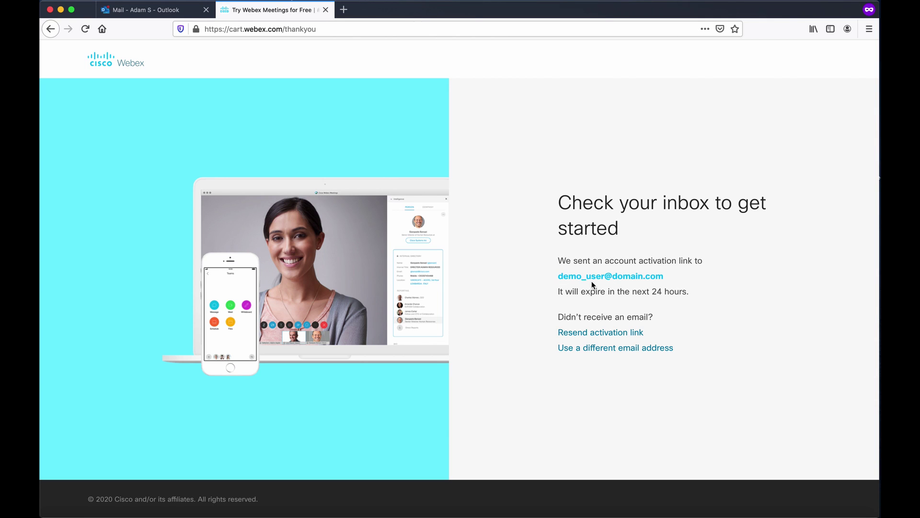
pyautogui.hotkey('ctrl', 'shift', 'Tab')
# Step: Scroll the Webex welcome email and highlight the site address meetingsamer38.webex.com
pyautogui.scroll(-1, 723, 232)
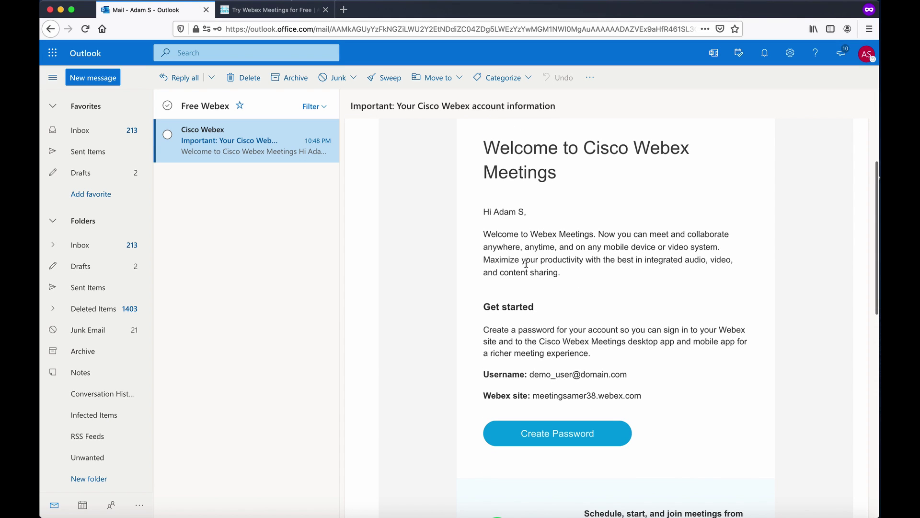
pyautogui.scroll(-1, 526, 263)
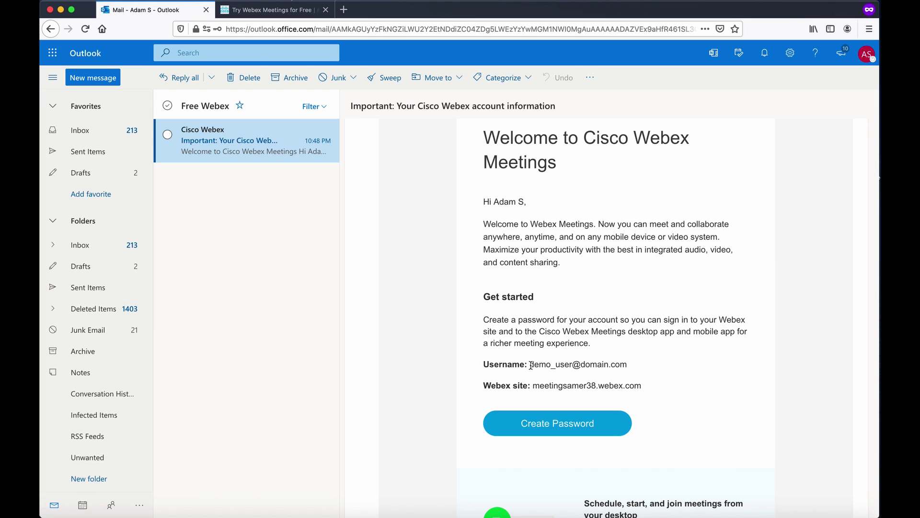
pyautogui.moveTo(534, 386); pyautogui.dragTo(640, 385)
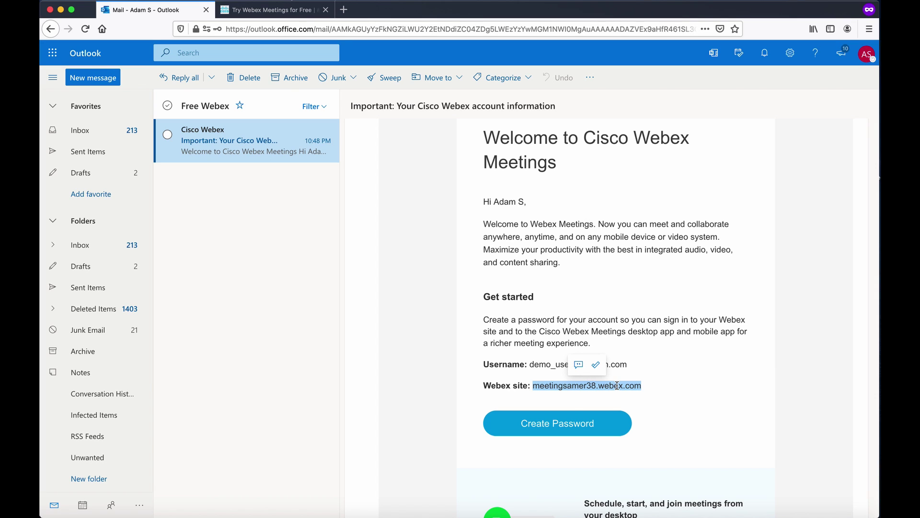
# Step: From the email's Create Password link, enter and confirm a new account password and submit it
pyautogui.click(570, 426)
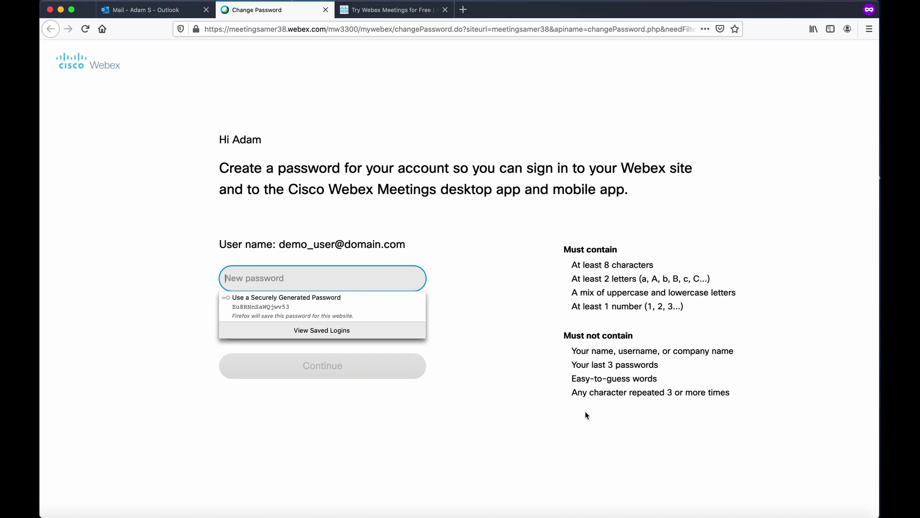
pyautogui.press('Escape')
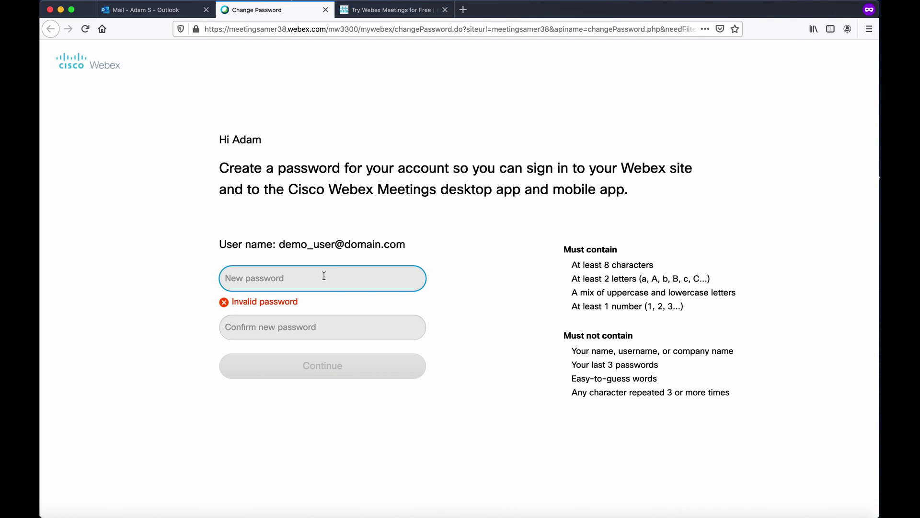
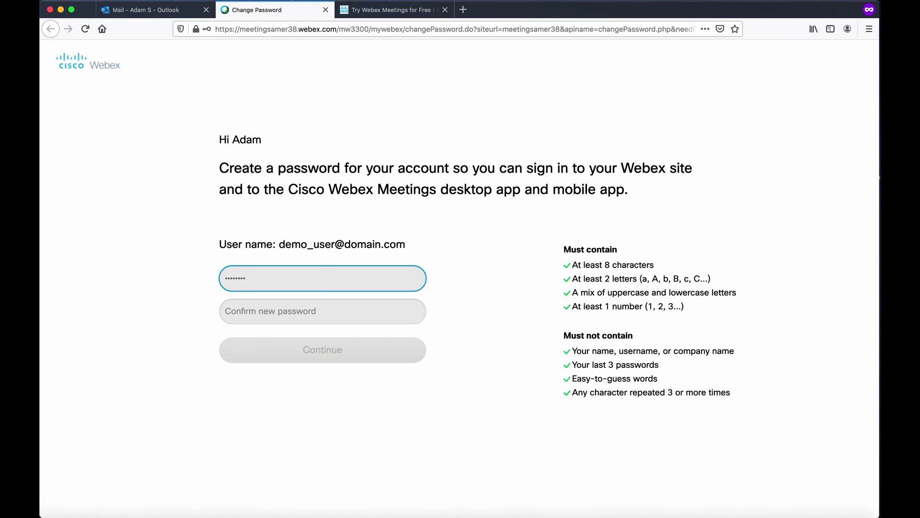
pyautogui.click(323, 316)
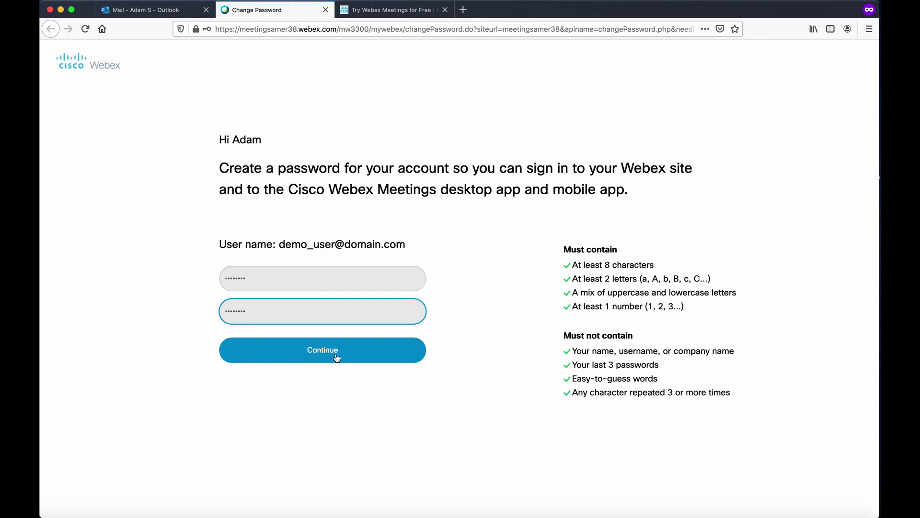
pyautogui.click(337, 358)
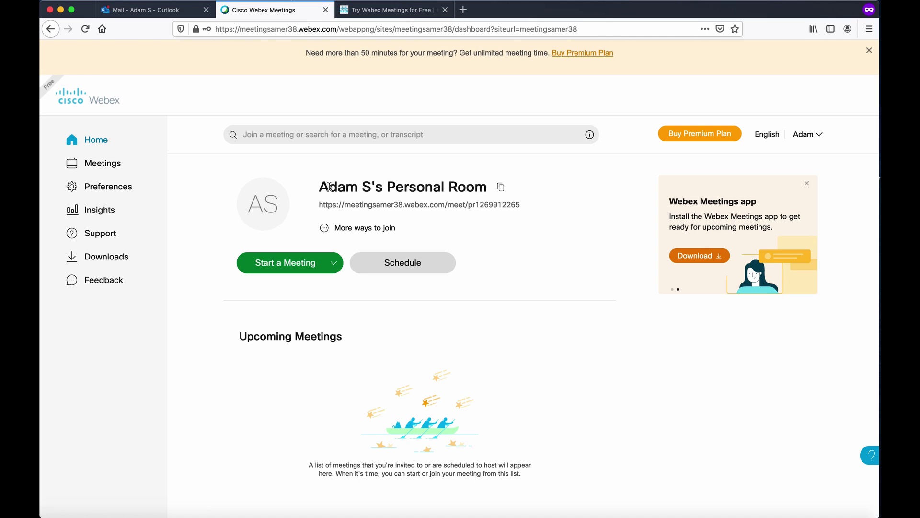
# Step: Review the Personal Room dashboard, briefly selecting the personal room meeting link
pyautogui.tripleClick(378, 204)
pyautogui.click(366, 191)
pyautogui.moveTo(266, 218)
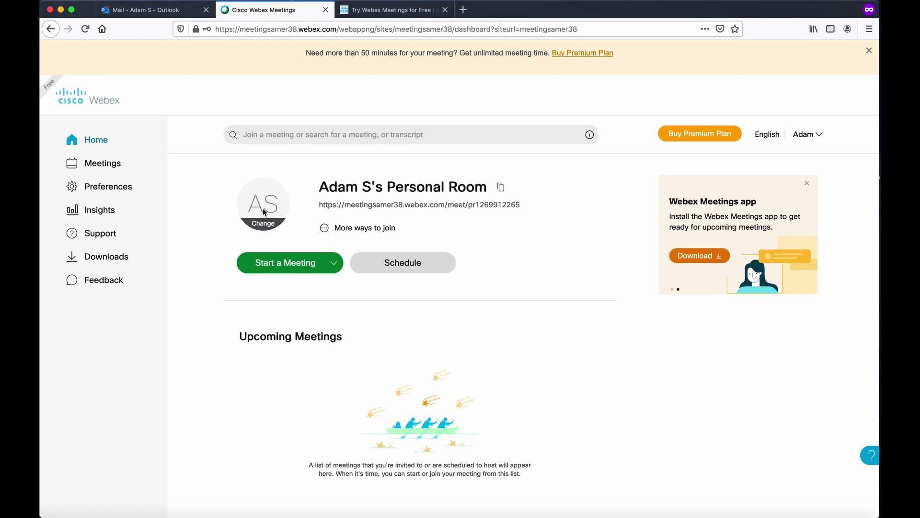